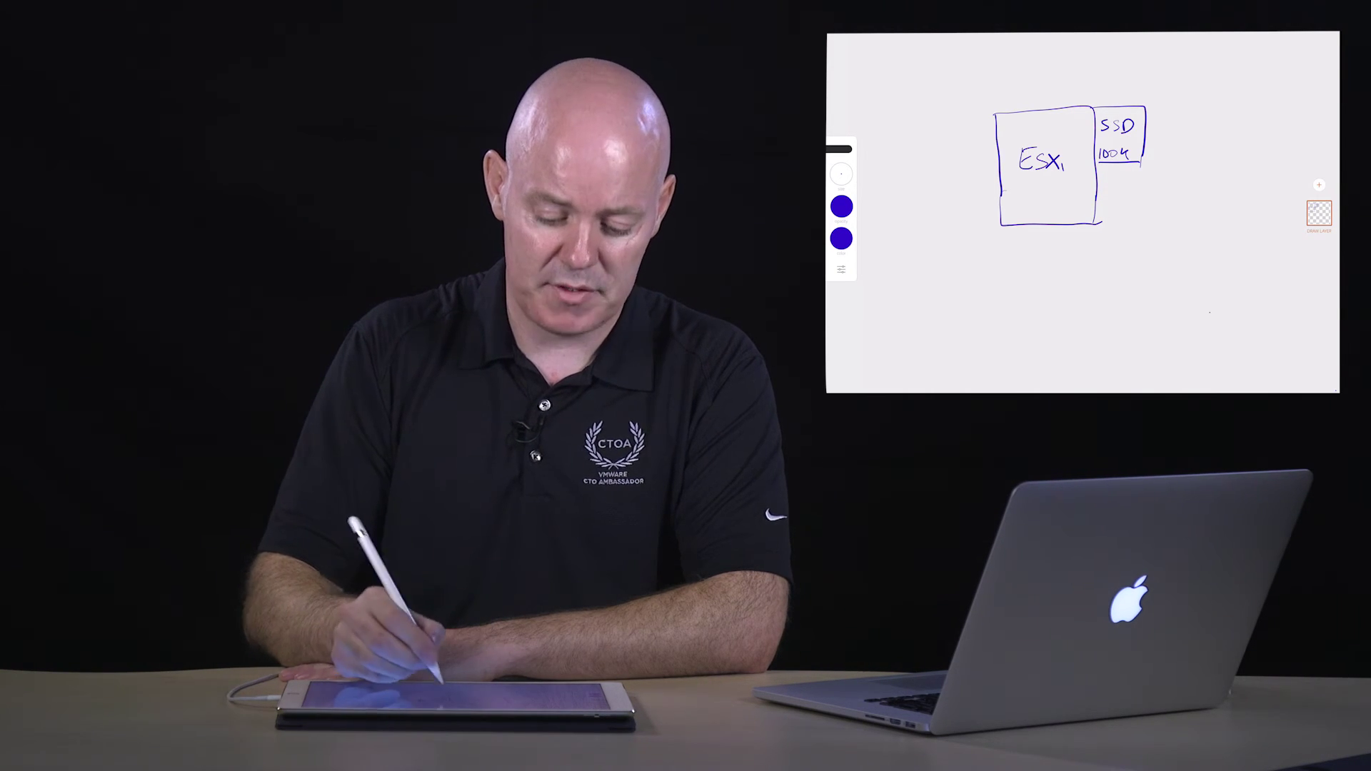
Draw the right edge of an empty box beneath the SSD 100K box, beside the ESXi host
{"action": "left_click_drag", "start_coordinate": [1143, 161], "coordinate": [1148, 224]}
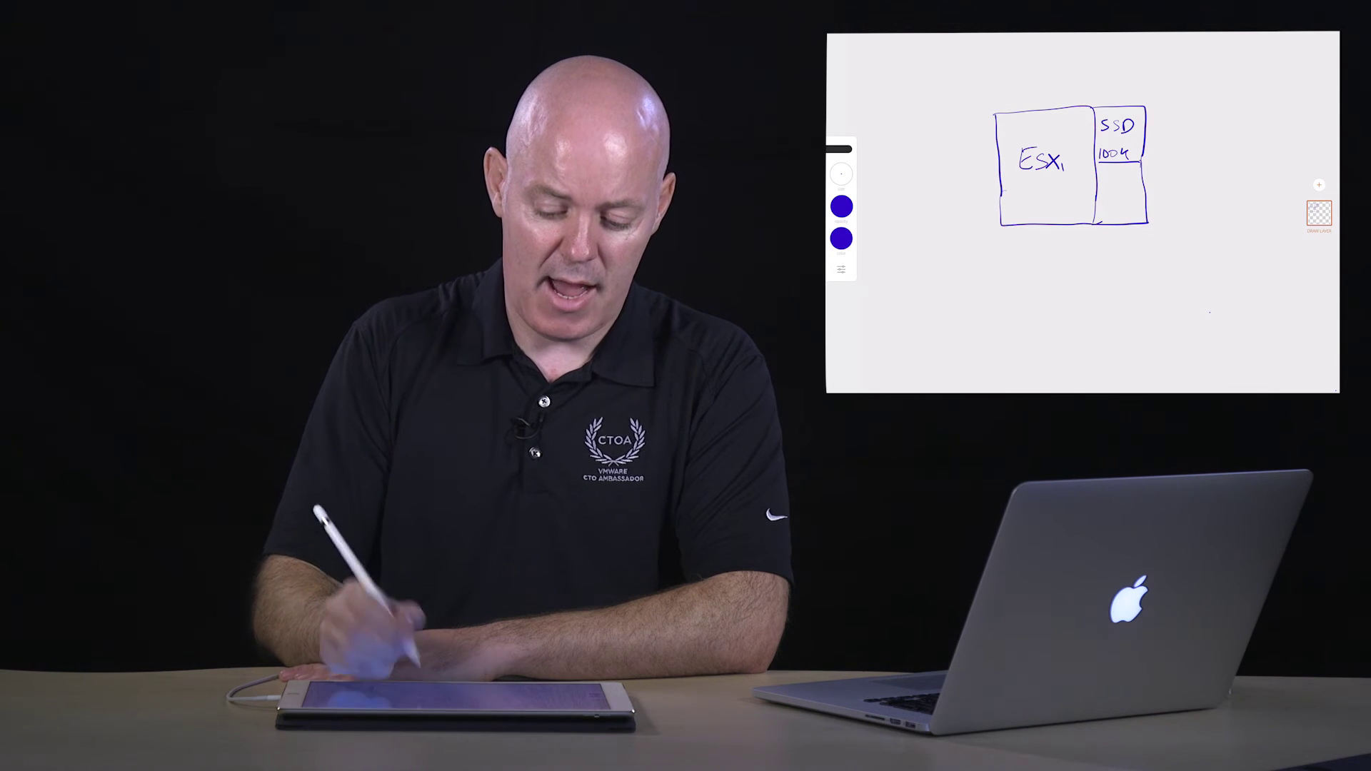